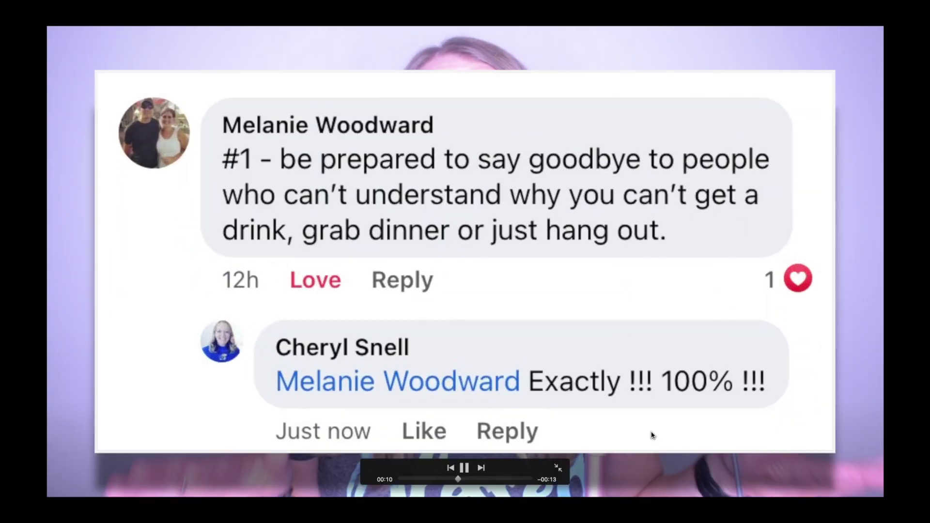
- Pause the full-screen comment-overlay preview and return to the iMovie project window
click(465, 468)
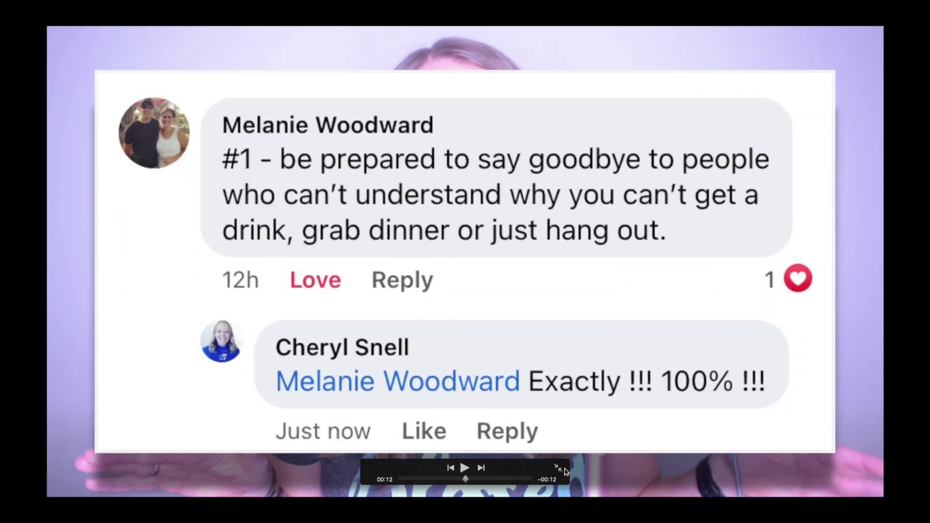
click(565, 470)
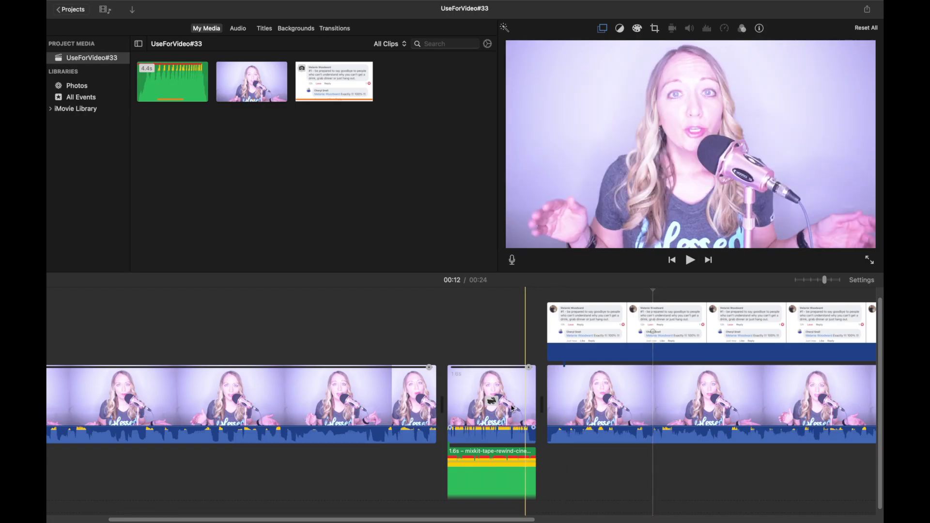
click(472, 393)
scroll(471, 391, left, 3)
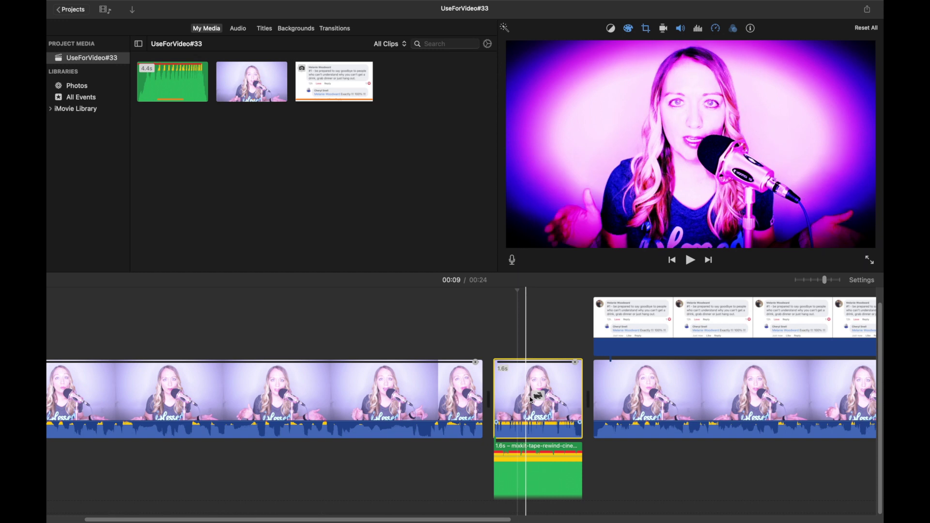
scroll(433, 403, left, 4)
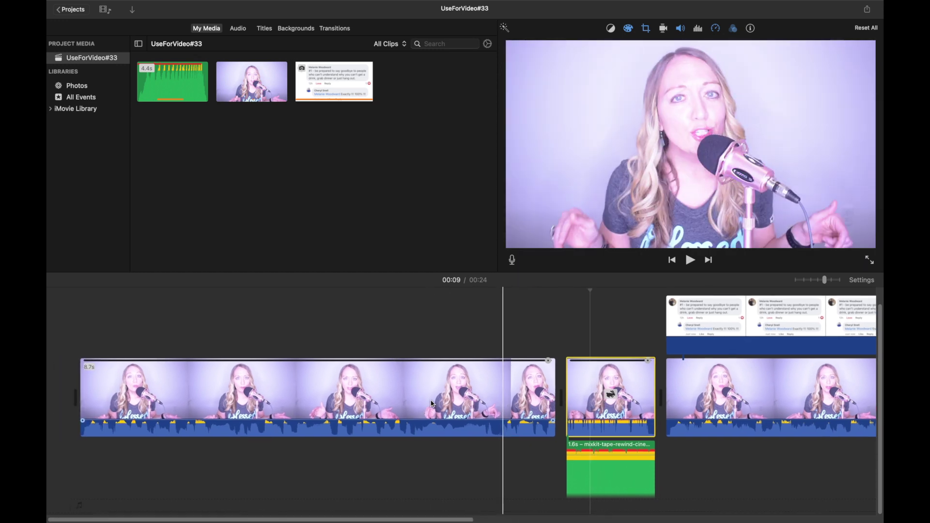
click(198, 382)
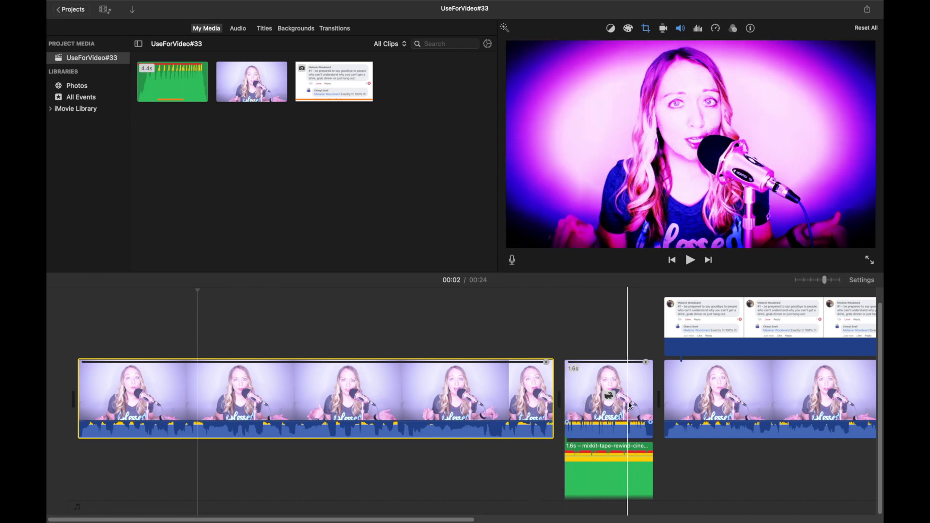
click(679, 405)
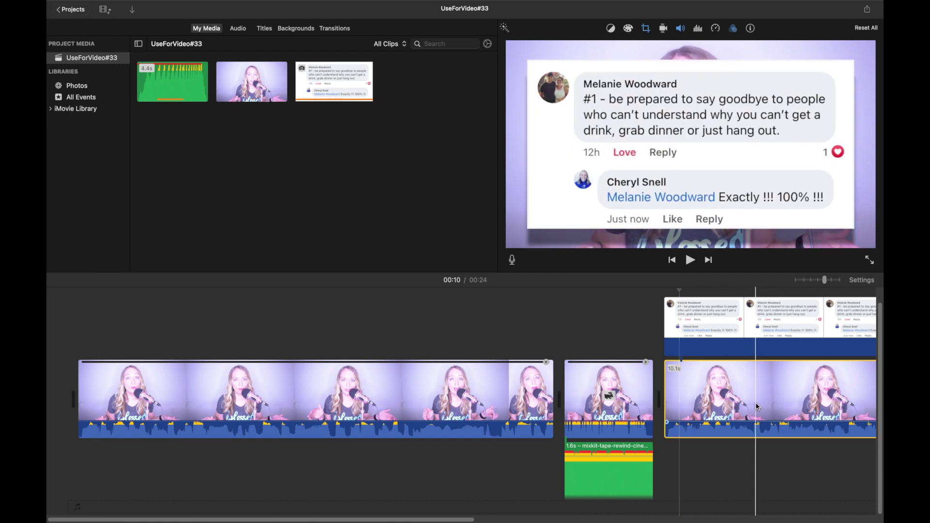
click(591, 405)
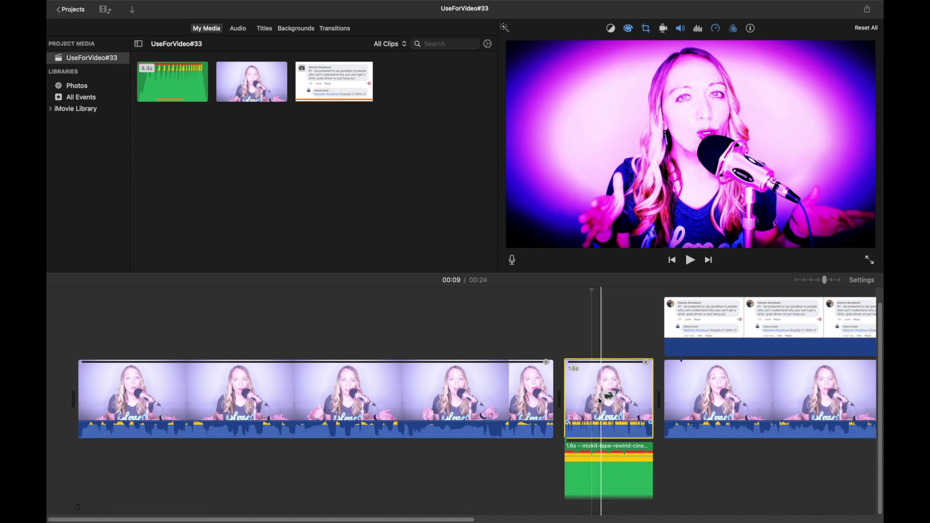
click(590, 407)
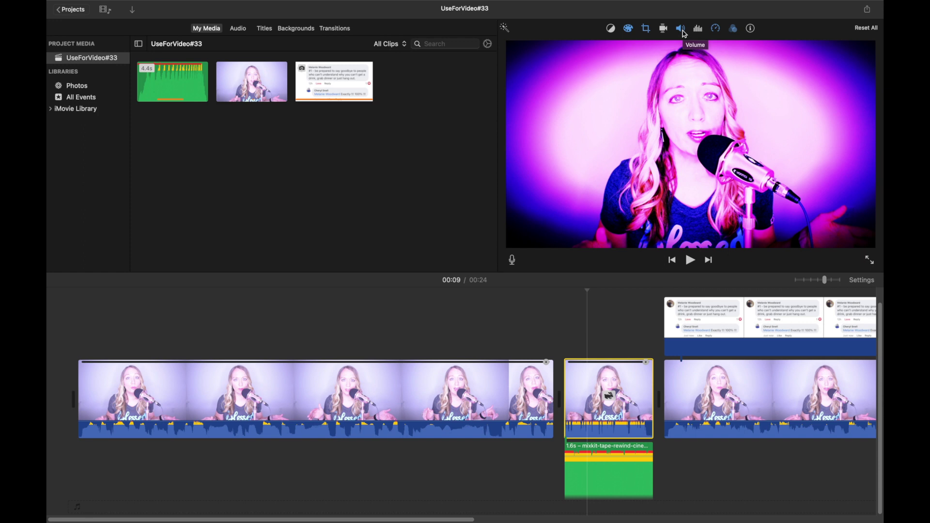
click(716, 29)
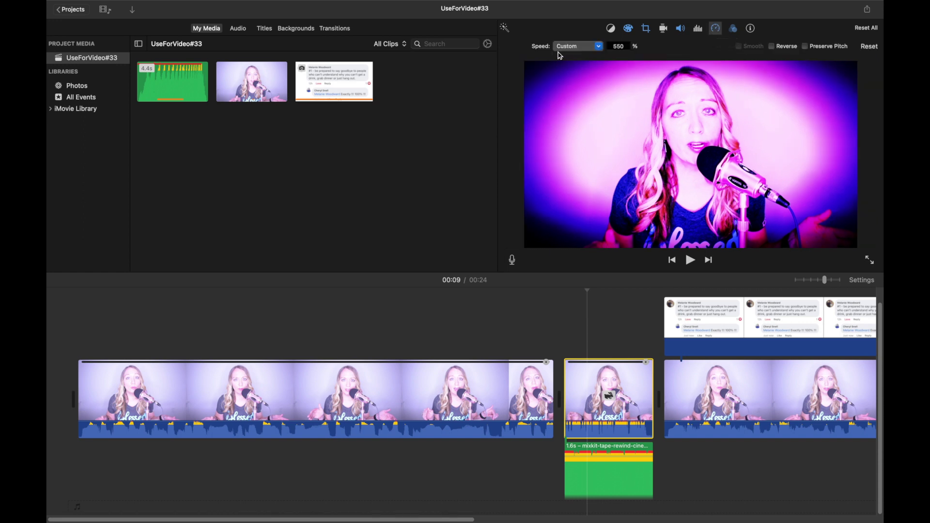
click(600, 47)
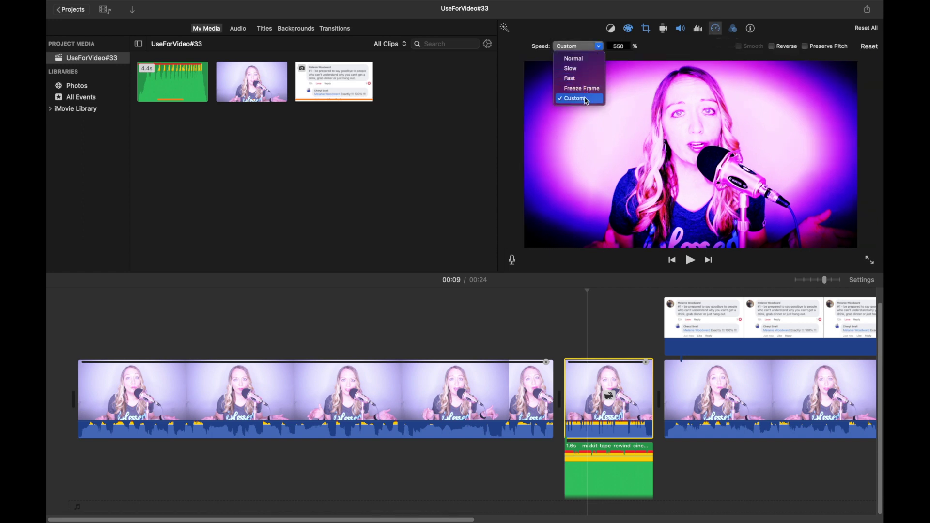
click(610, 55)
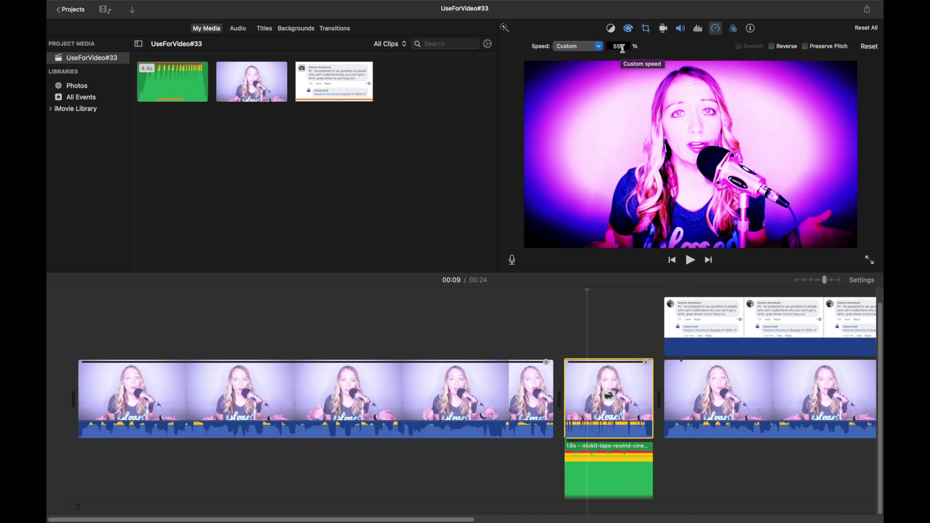
click(718, 30)
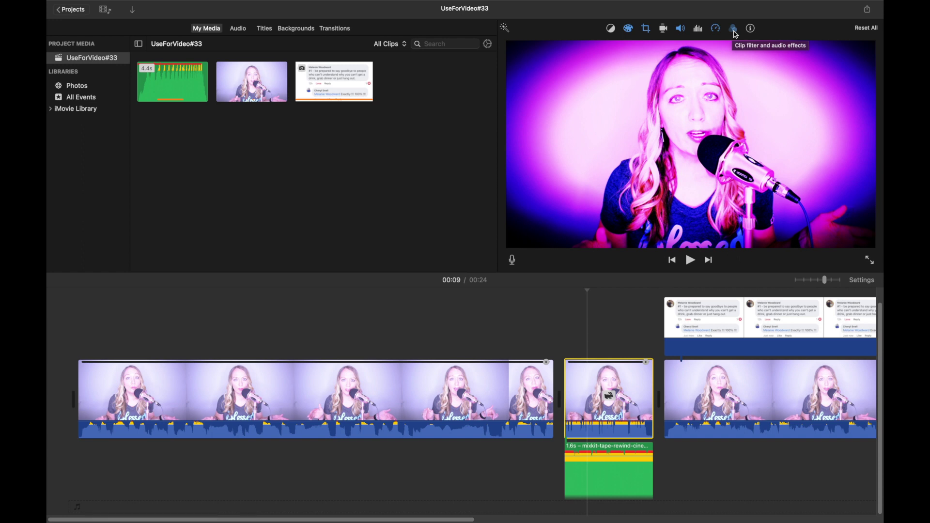
- Apply the Blast clip filter to the rewind clip, leaving its Cosmic audio effect unchanged
click(735, 32)
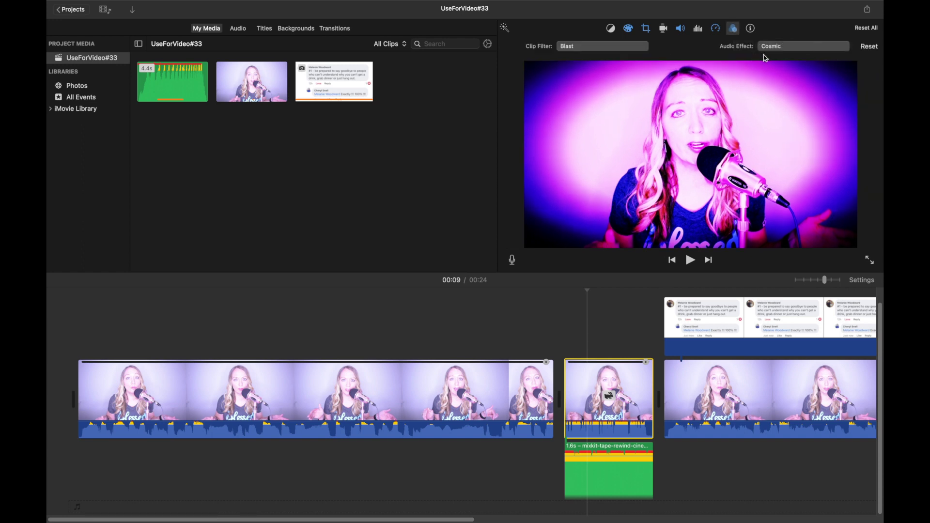
click(793, 47)
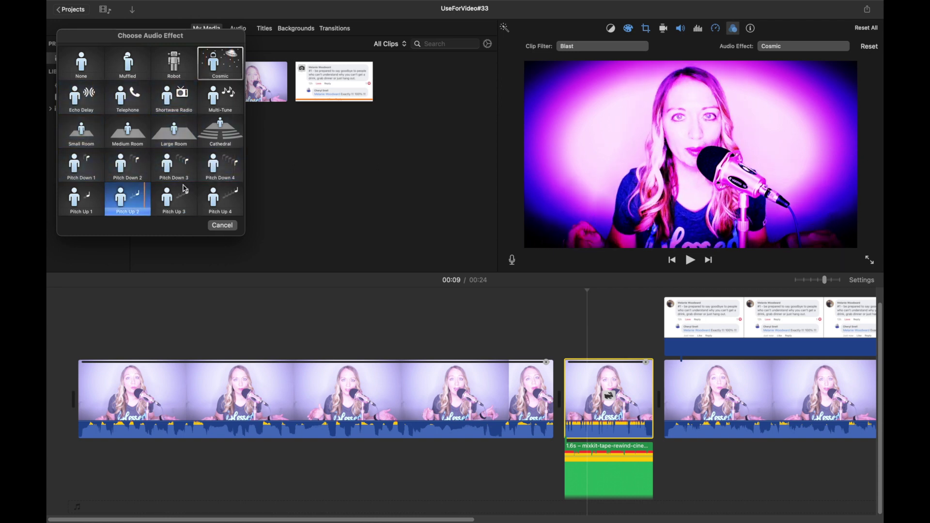
click(222, 226)
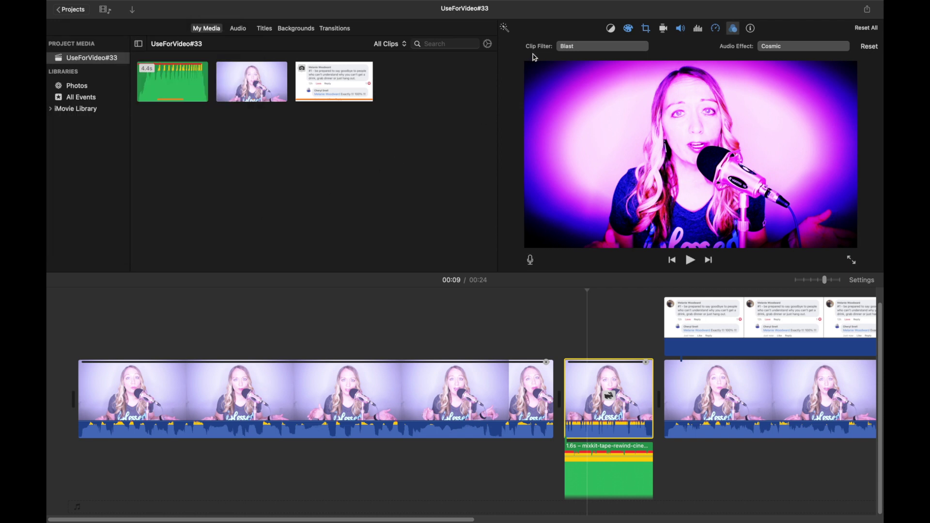
click(579, 47)
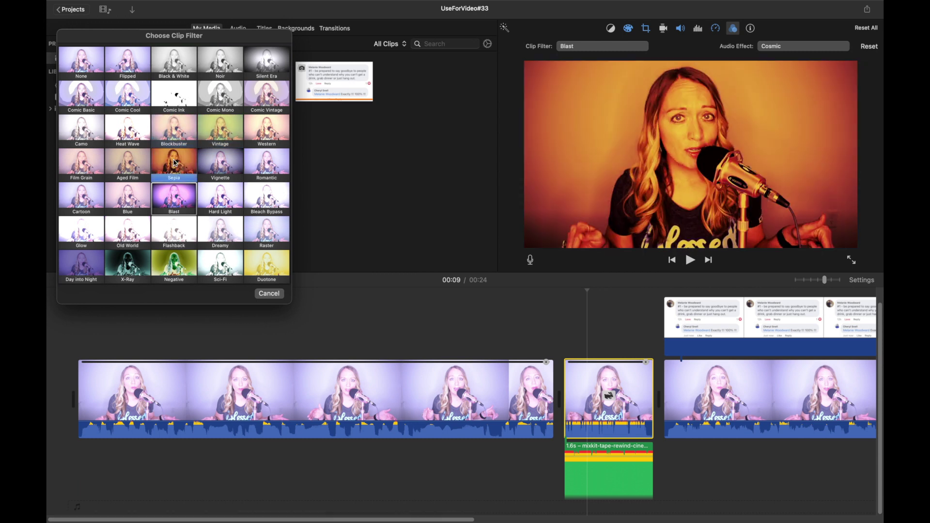
click(185, 209)
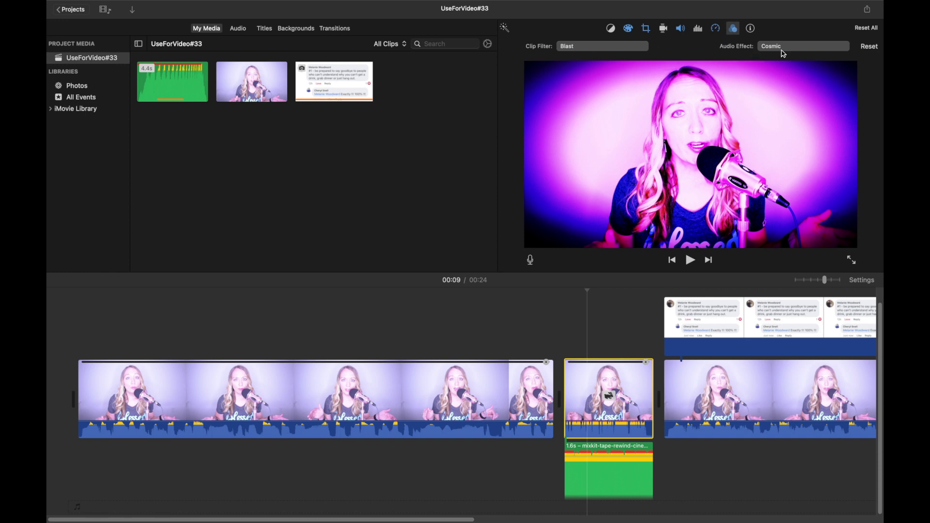
click(735, 32)
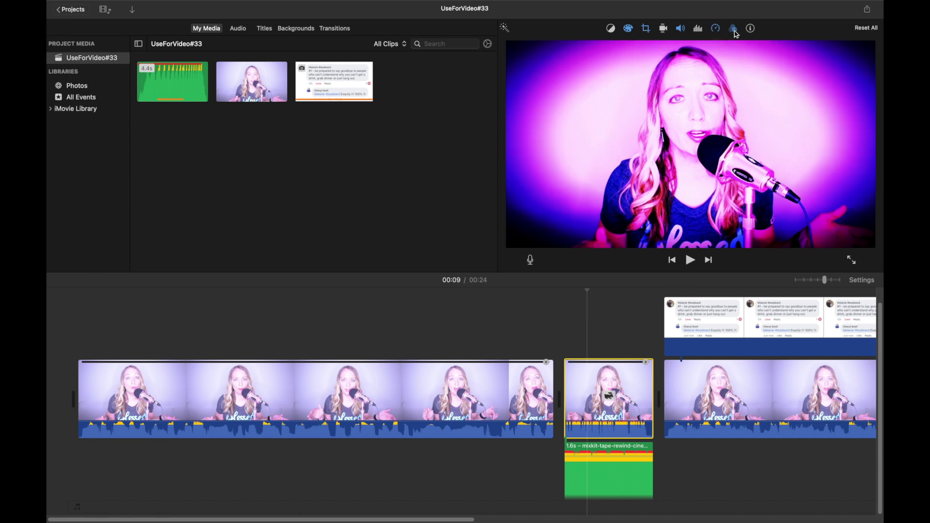
click(630, 32)
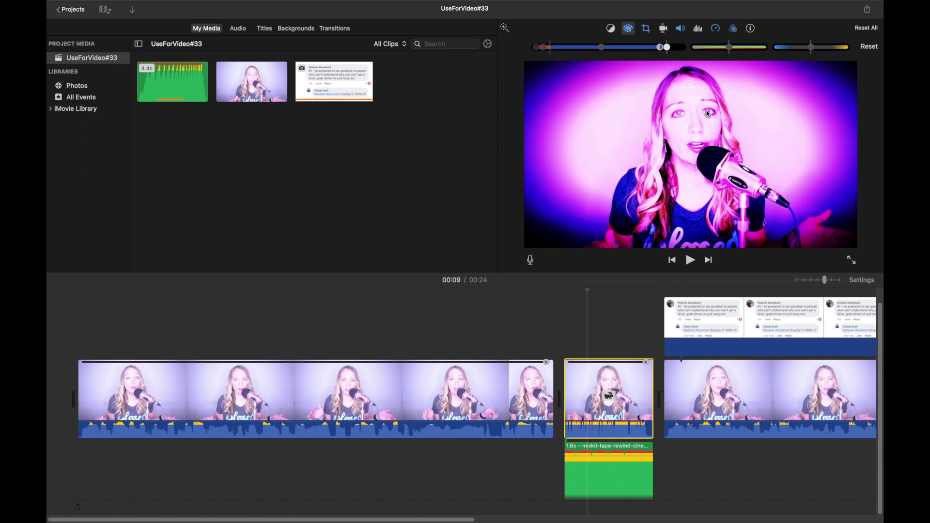
click(629, 29)
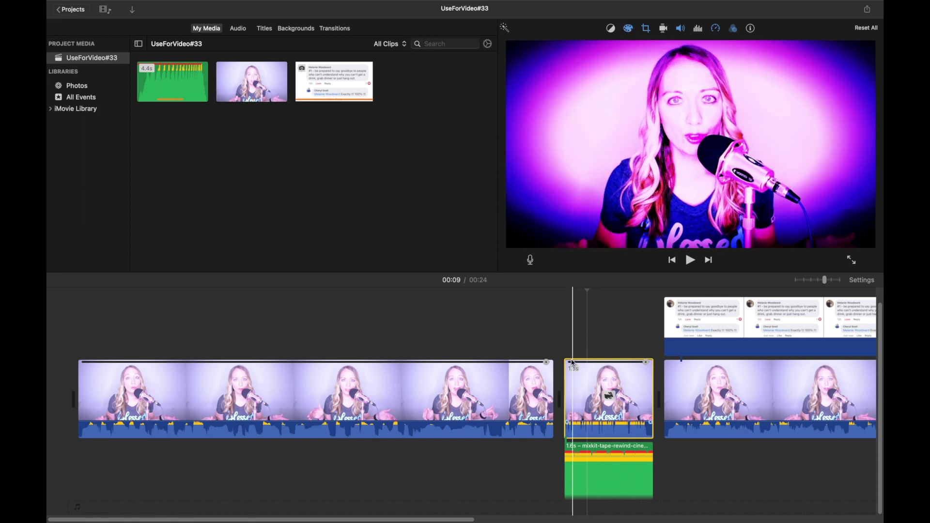
click(563, 320)
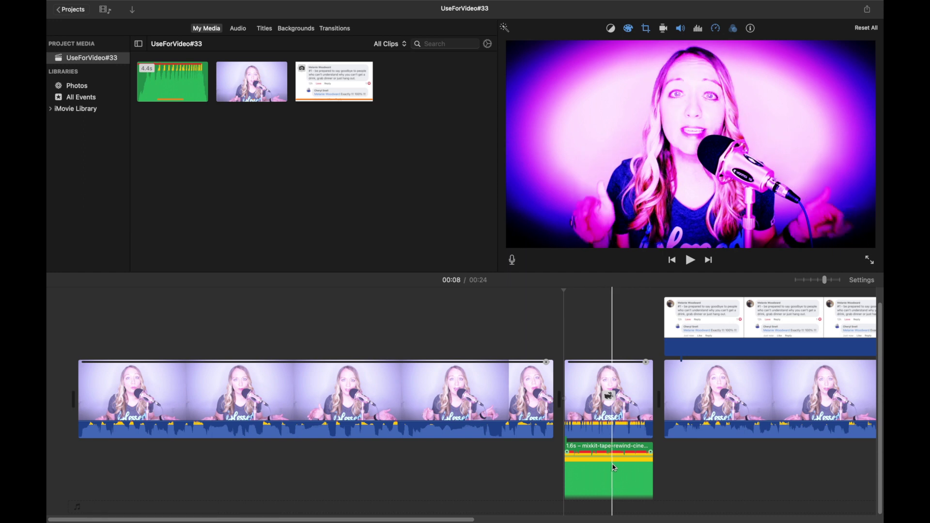
click(592, 483)
click(594, 397)
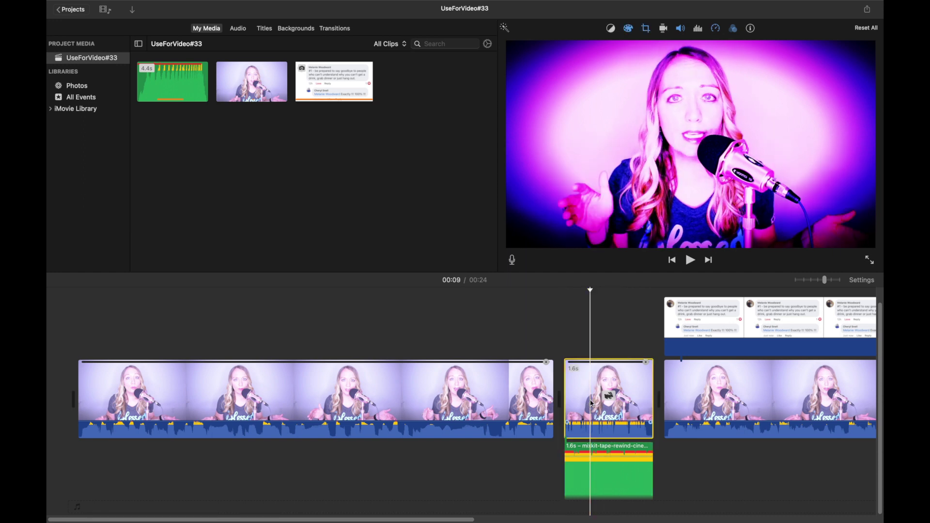
click(733, 29)
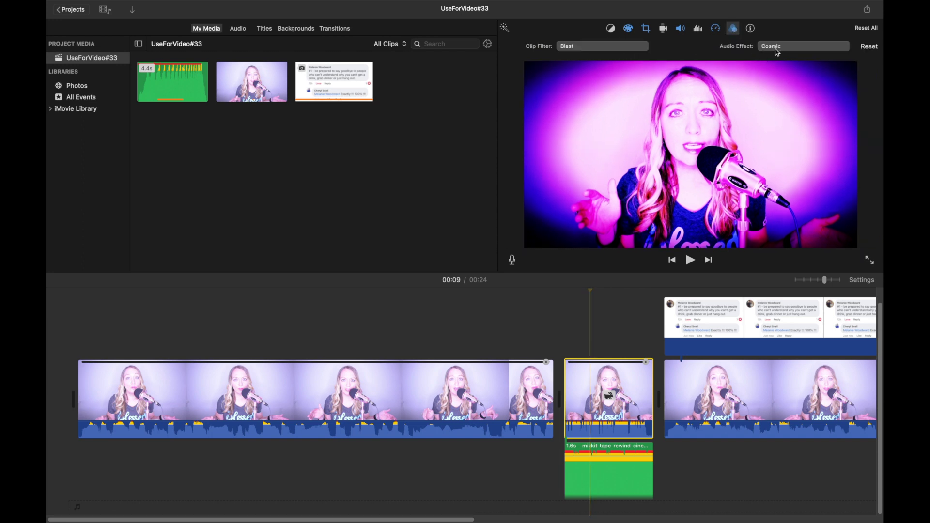
click(734, 29)
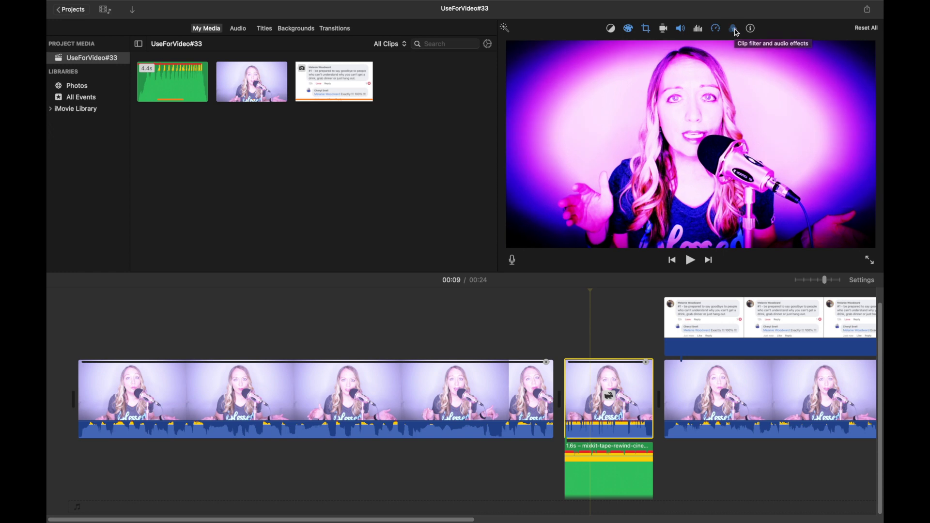
scroll(510, 401, right, 5)
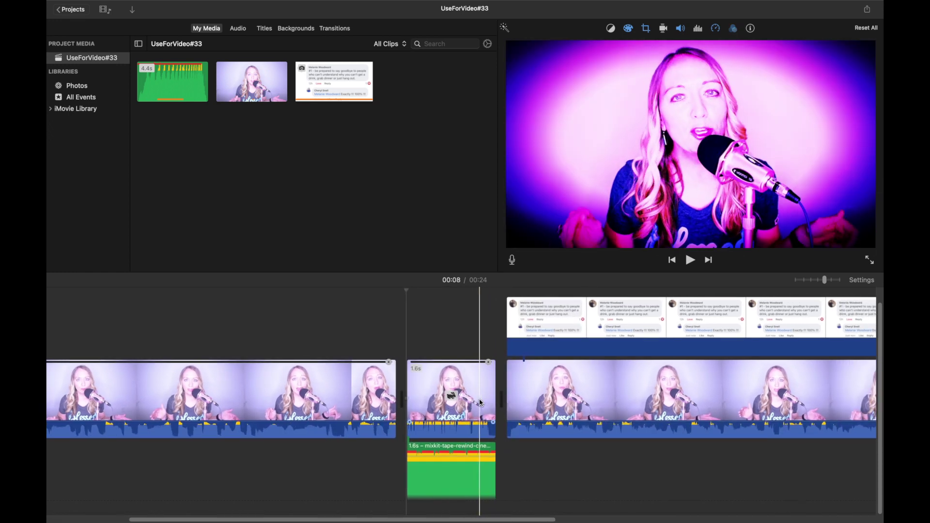
scroll(475, 405, up, 1)
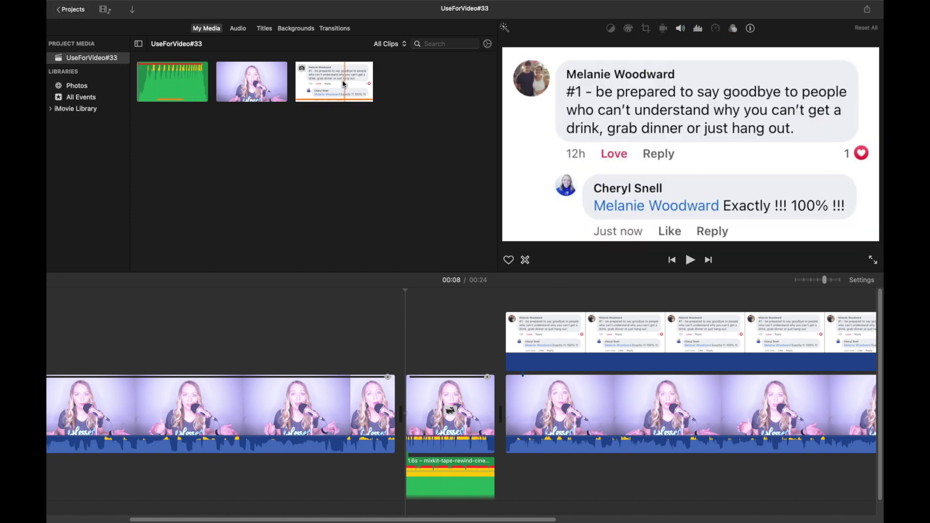
mouse_move(341, 85)
mouse_down()
mouse_move(340, 107)
mouse_move(388, 193)
mouse_move(357, 152)
mouse_move(332, 83)
mouse_move(329, 90)
mouse_up()
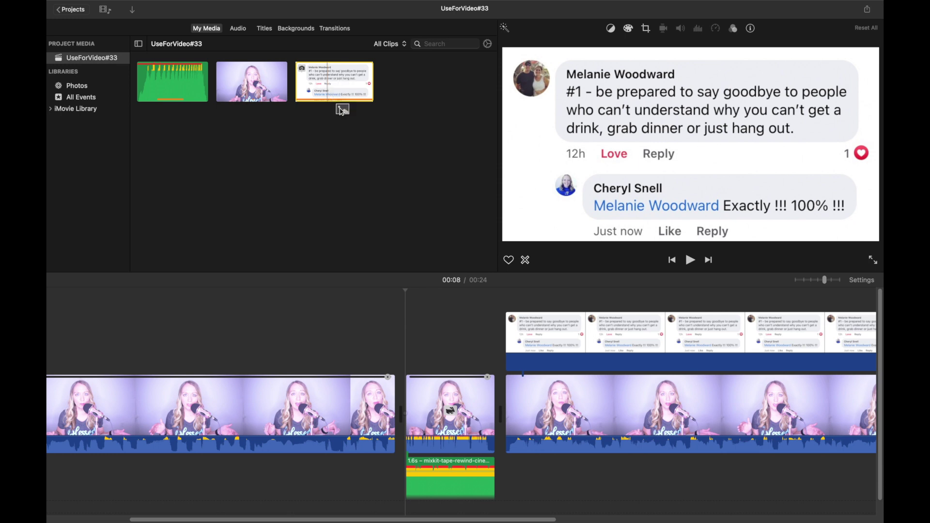
click(423, 224)
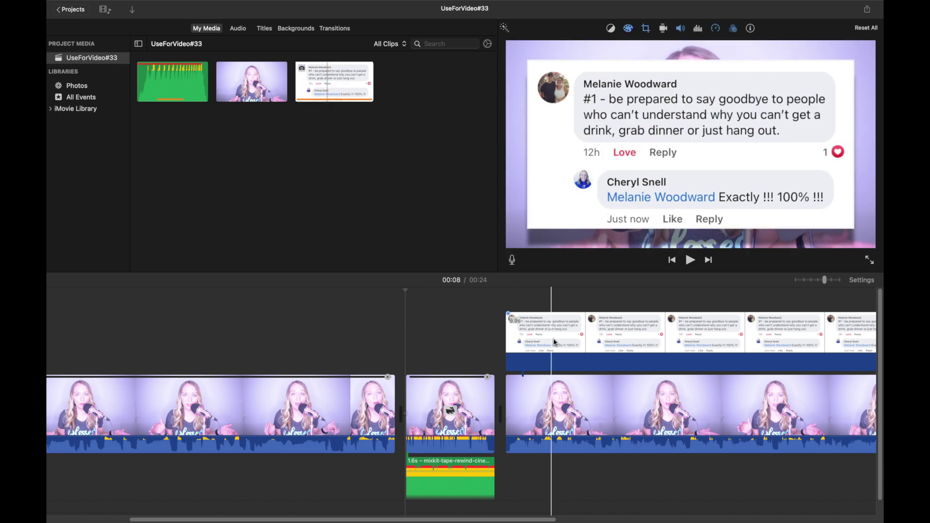
- Select the Facebook-comment overlay clip and check its cropping options, keeping the Fit style
scroll(609, 352, right, 2)
scroll(609, 353, down, 1)
scroll(610, 352, up, 1)
scroll(609, 352, left, 1)
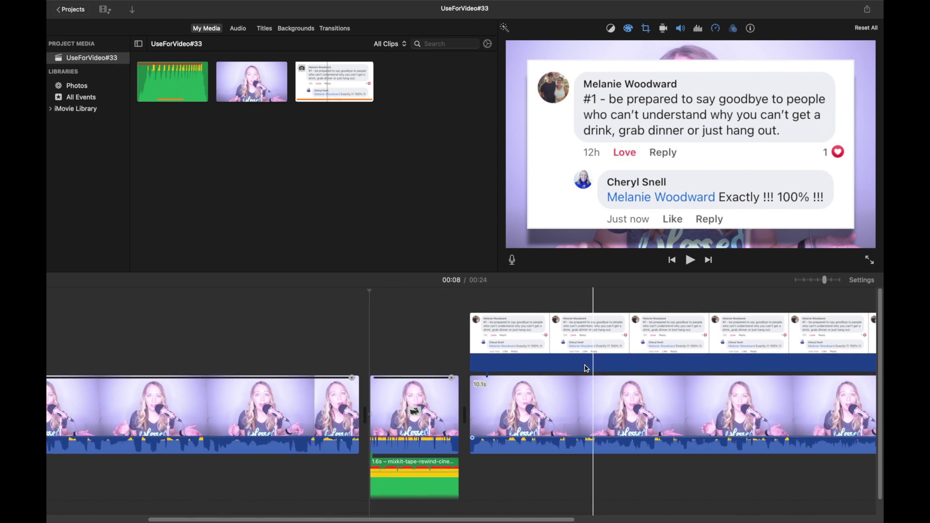
click(511, 345)
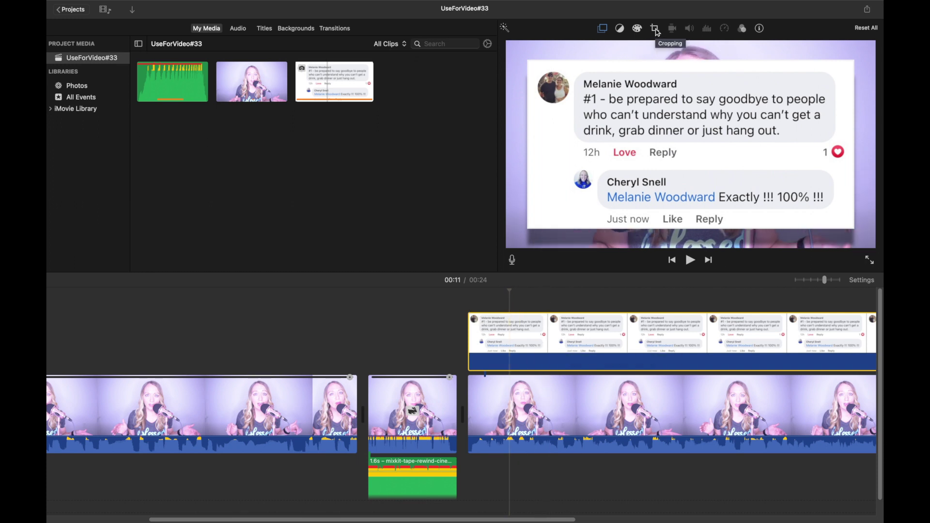
click(655, 29)
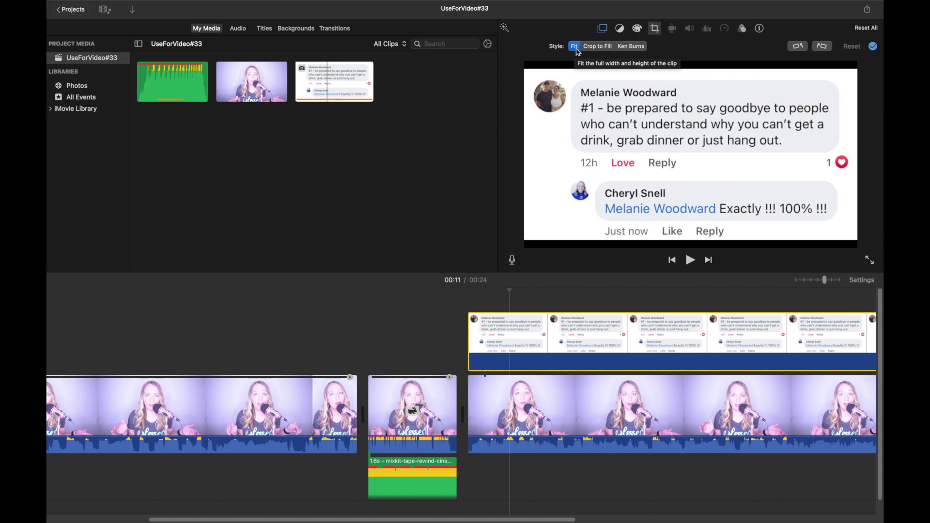
click(656, 30)
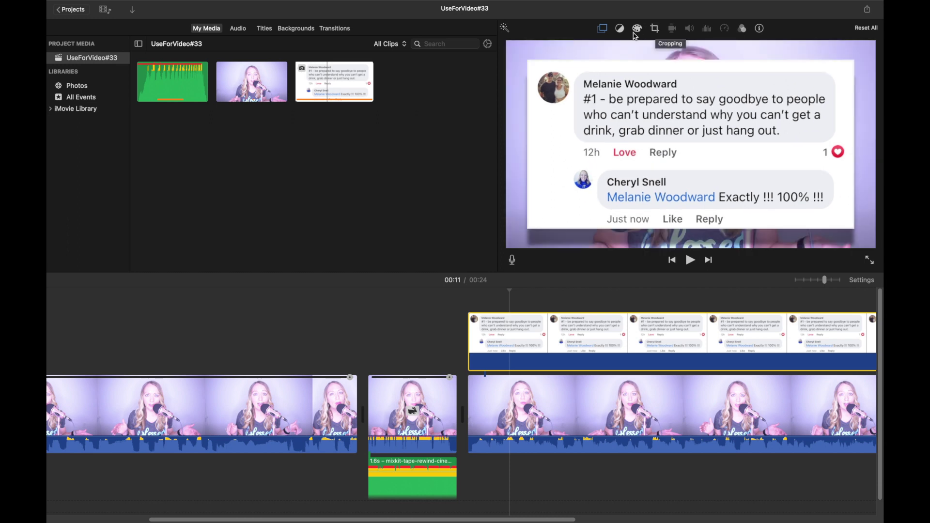
- Set the overlay to Picture in Picture with a 0.5 s Zoom entry transition
click(603, 30)
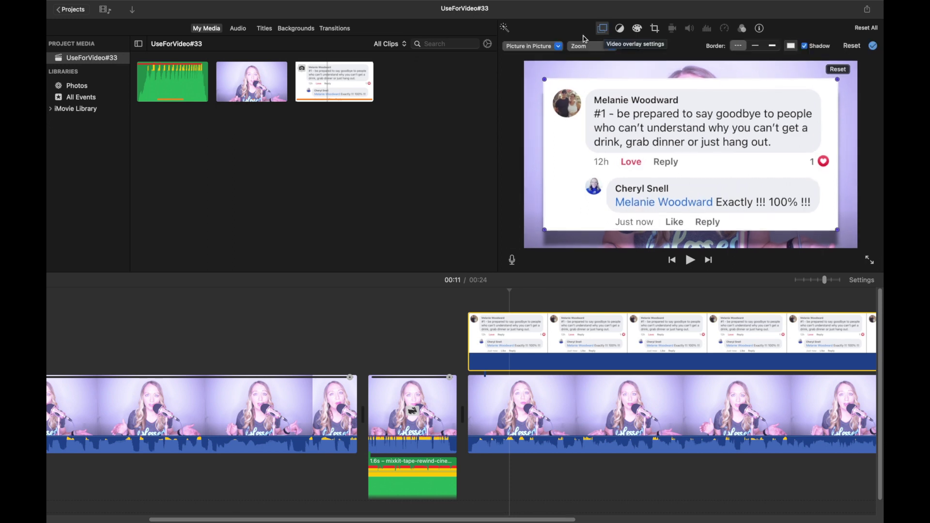
click(559, 47)
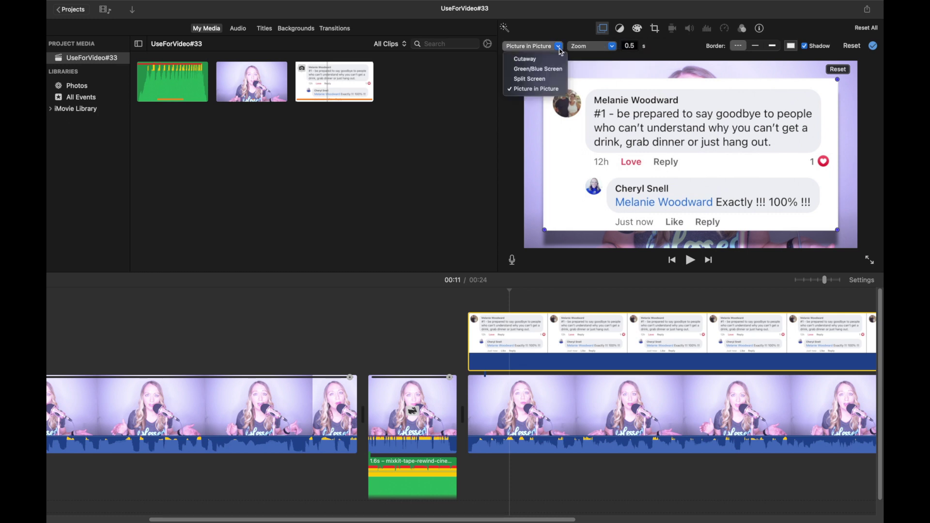
click(542, 90)
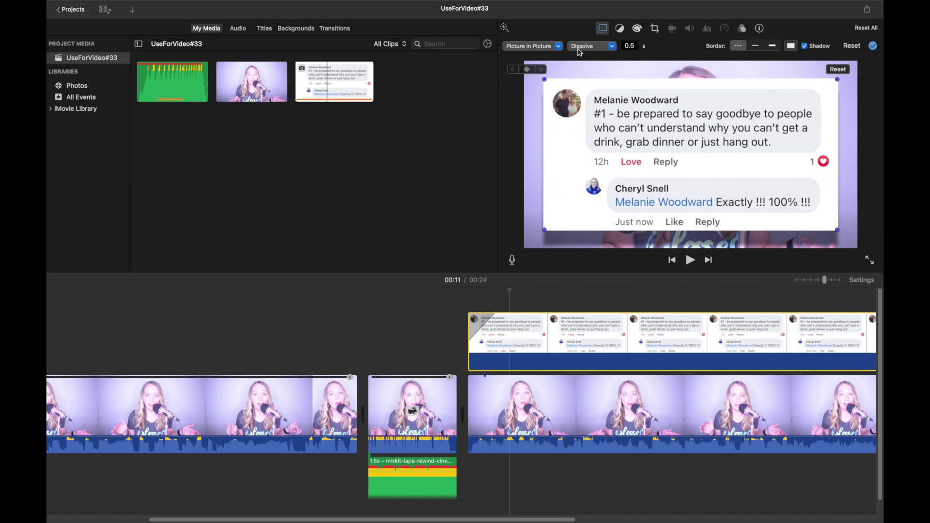
click(612, 48)
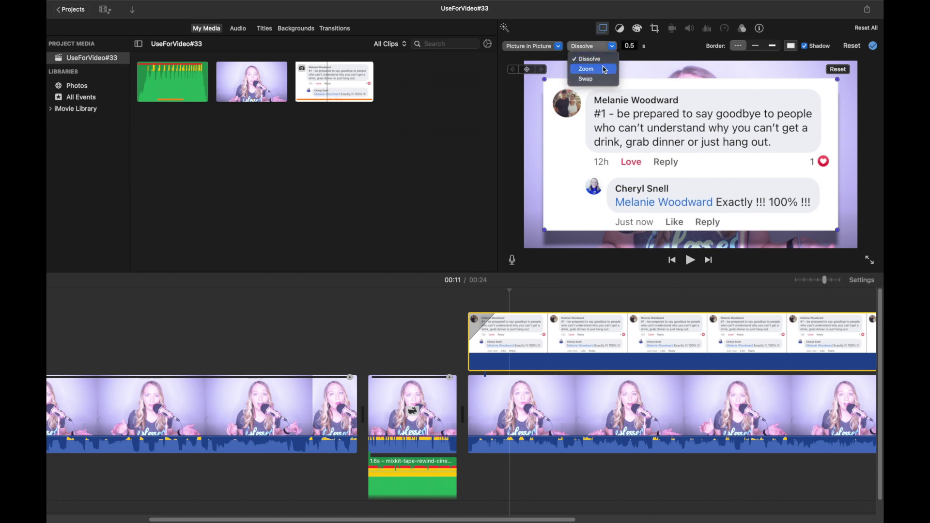
click(587, 69)
click(612, 48)
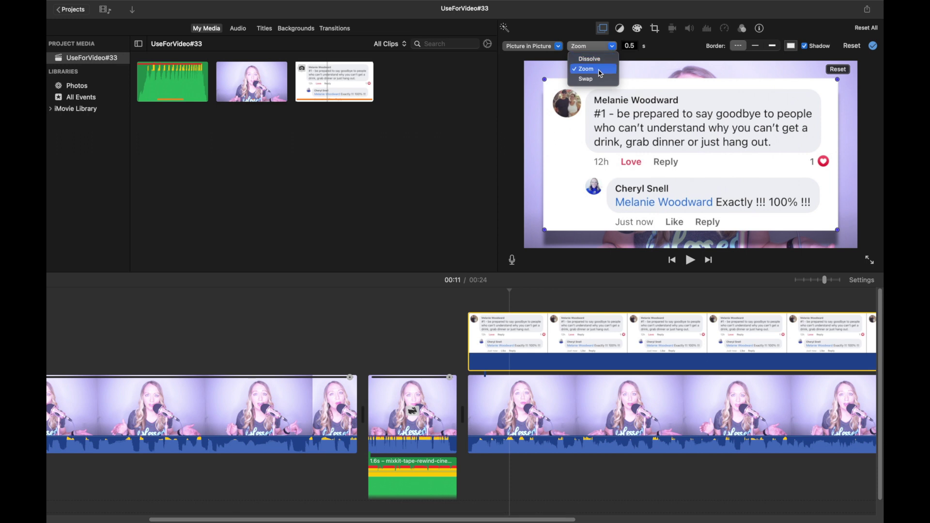
click(587, 70)
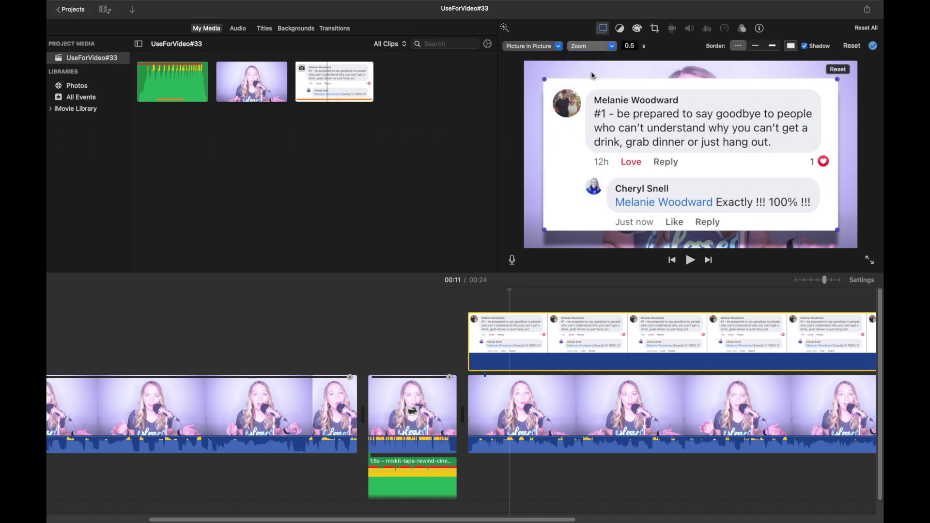
click(632, 47)
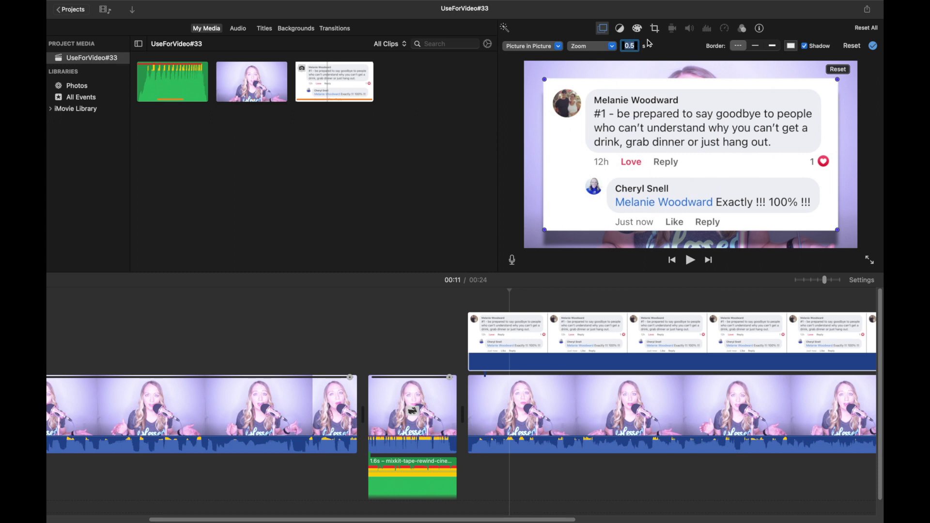
- Preview the comment overlay zooming in, playing from the 00:10 mark
click(466, 329)
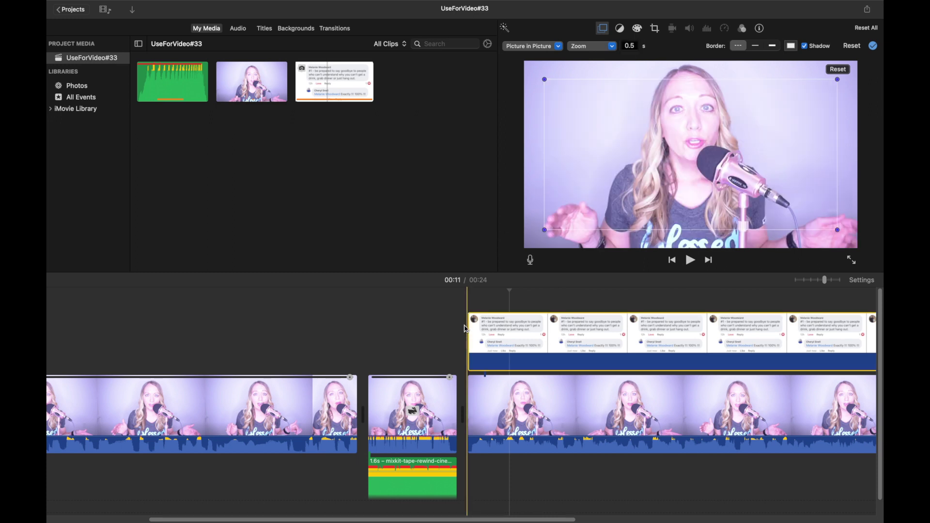
click(465, 320)
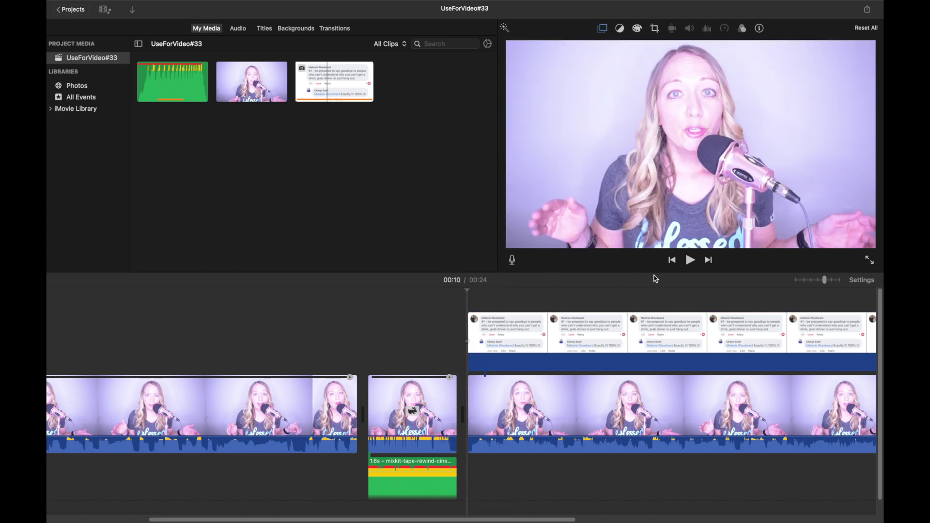
click(691, 260)
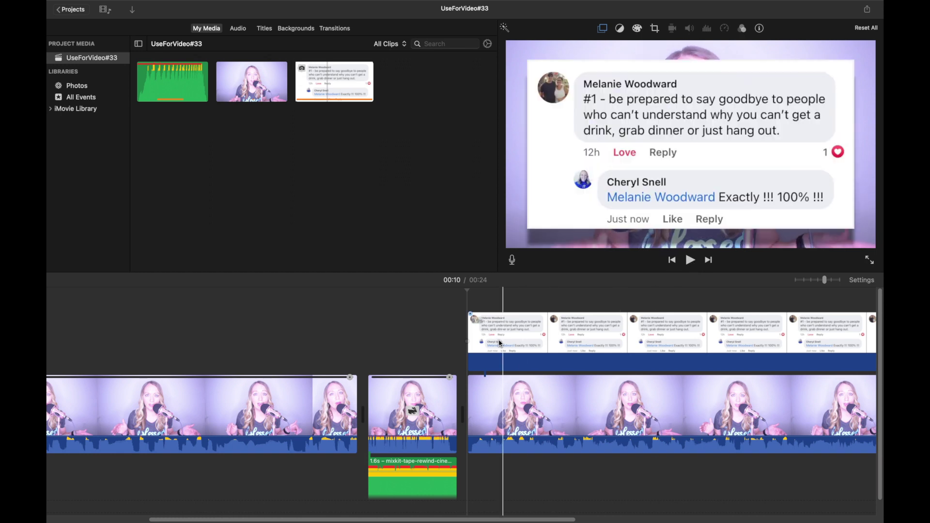
click(465, 318)
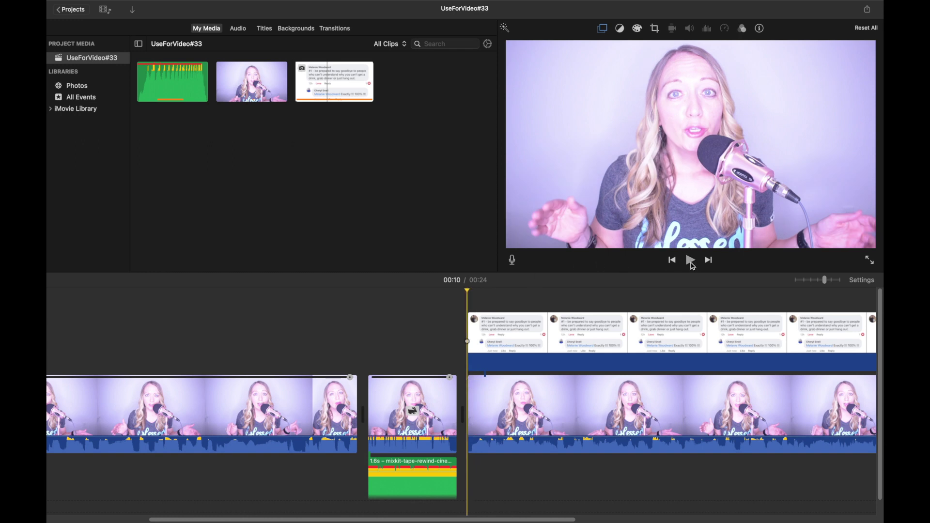
click(692, 264)
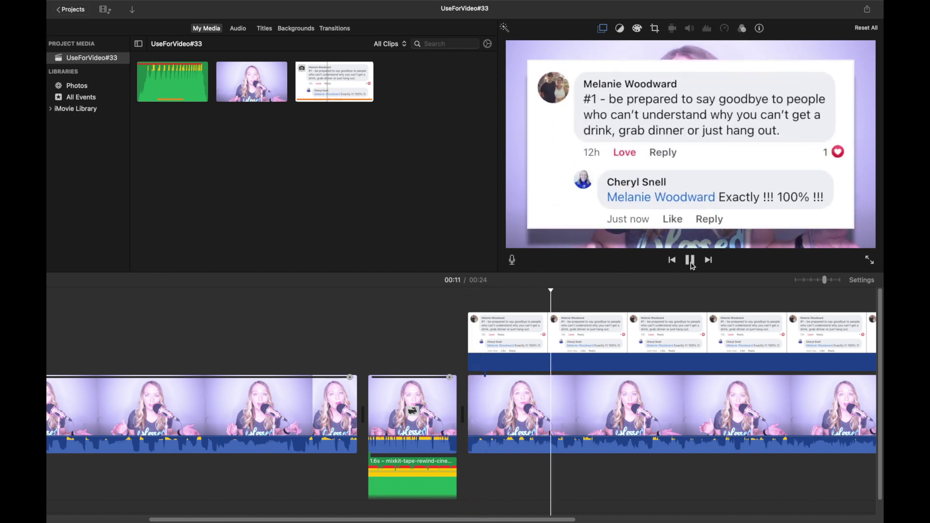
click(692, 262)
- Trim the overlay clip's end down to about 1 second and play it back
scroll(586, 353, right, 3)
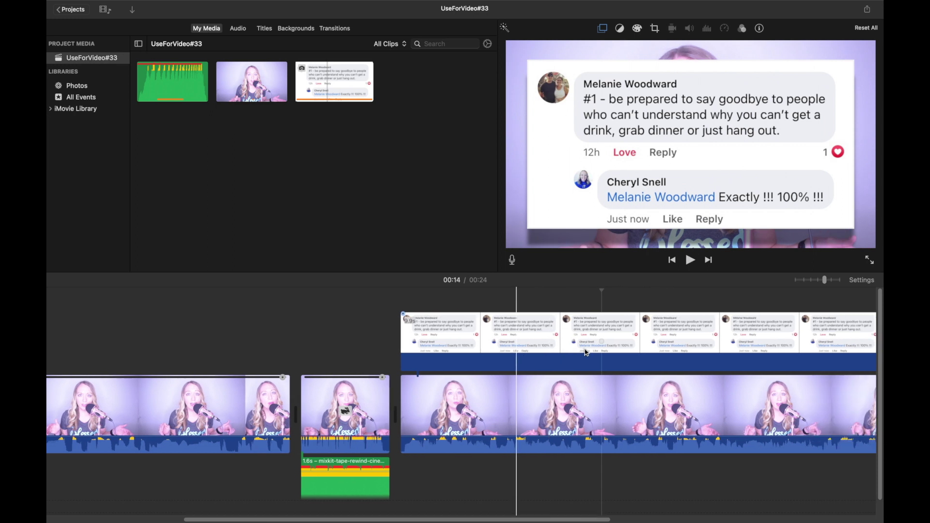
scroll(587, 352, right, 7)
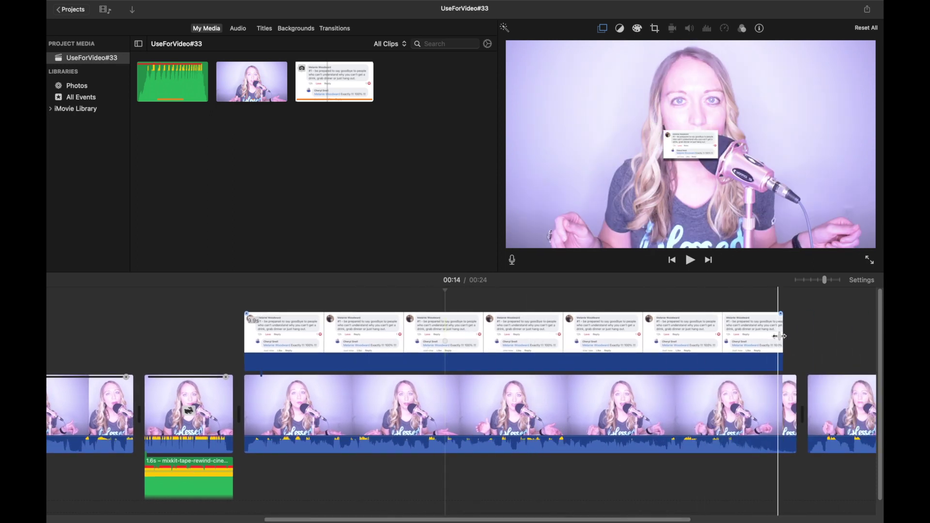
drag(780, 336, 297, 340)
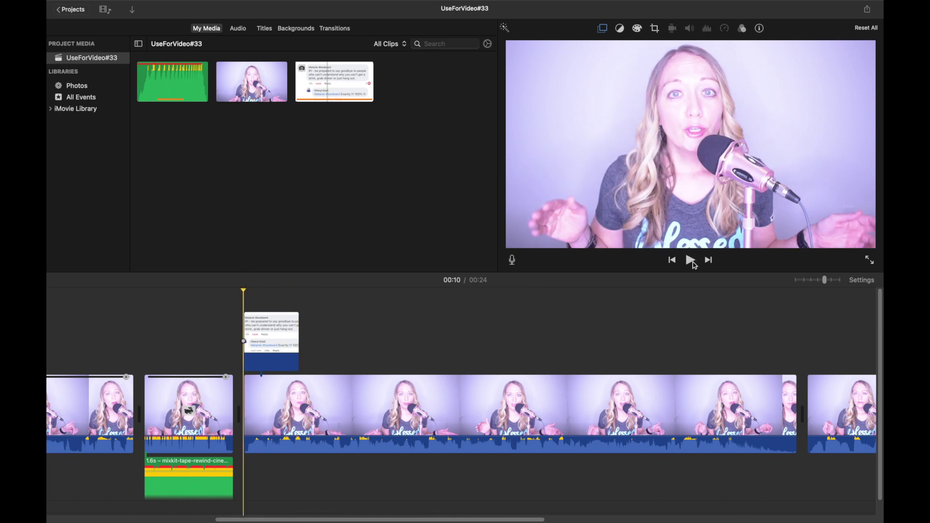
click(691, 260)
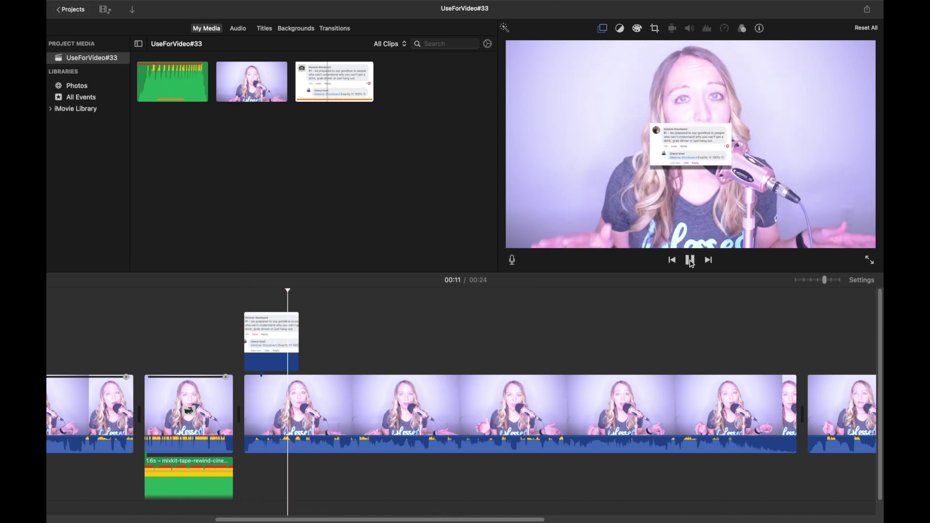
- Drag the overlay clip's right edge out until it runs about 9.5 seconds
key(space)
click(266, 356)
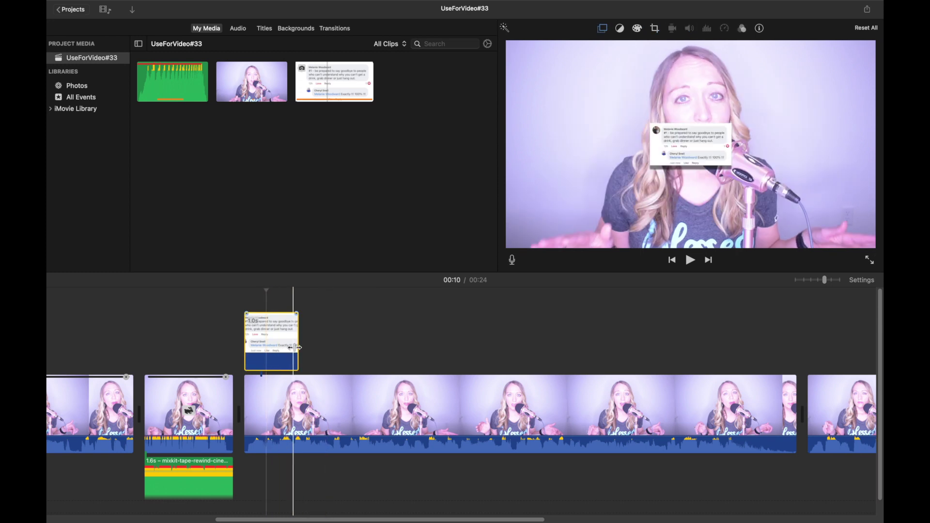
drag(299, 354, 451, 354)
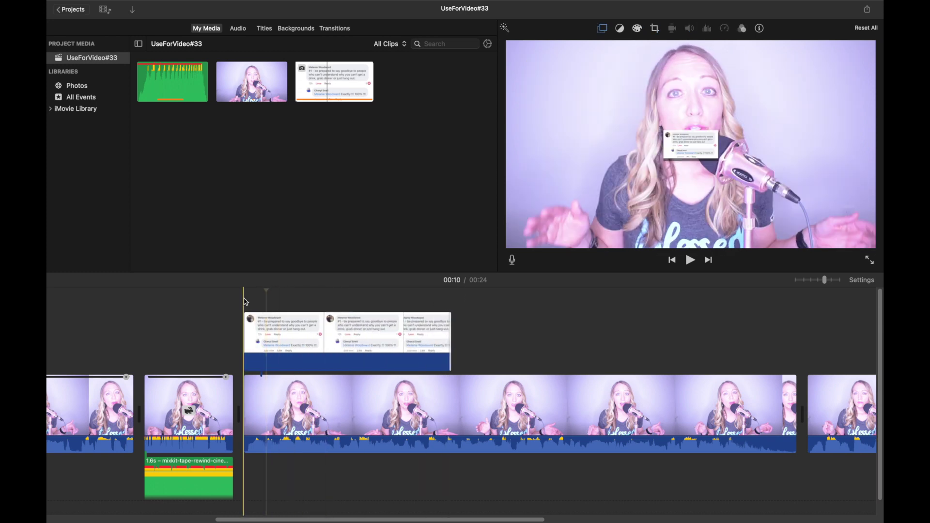
click(241, 291)
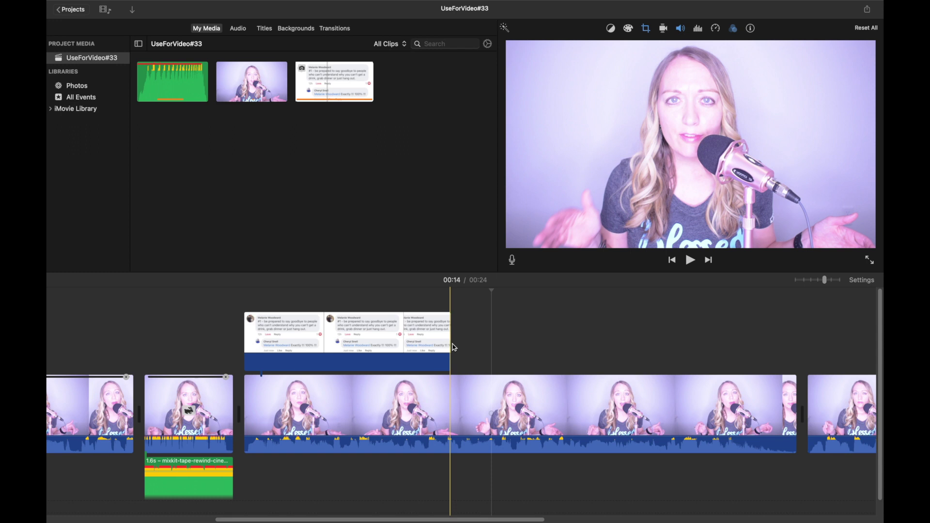
drag(448, 345, 759, 340)
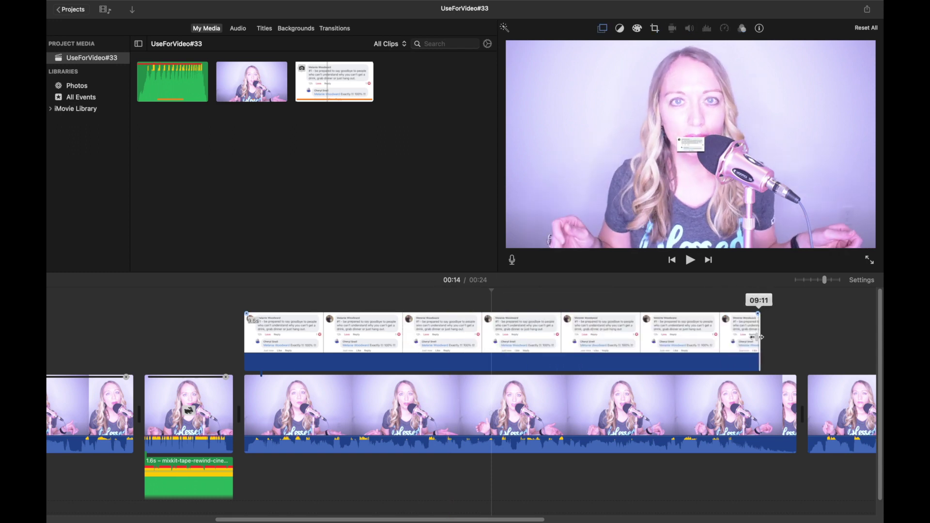
scroll(503, 369, left, 10)
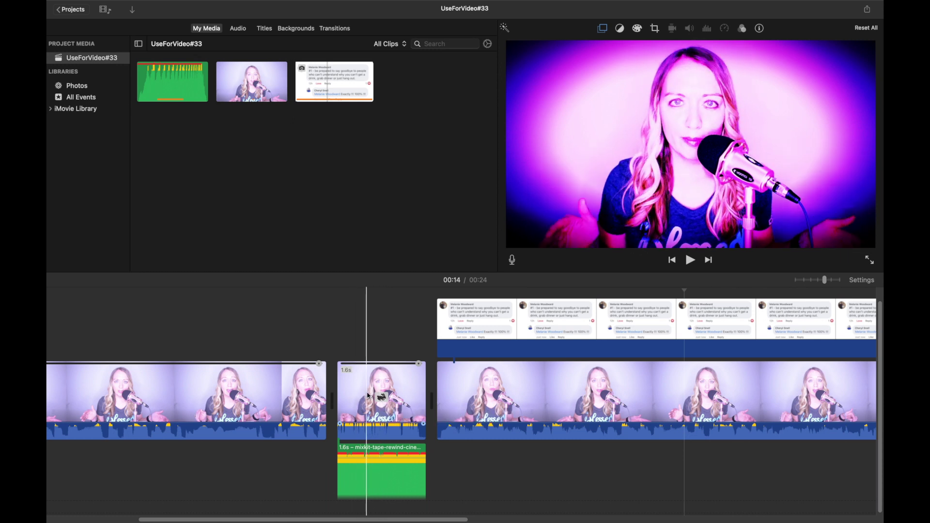
click(375, 476)
key(space)
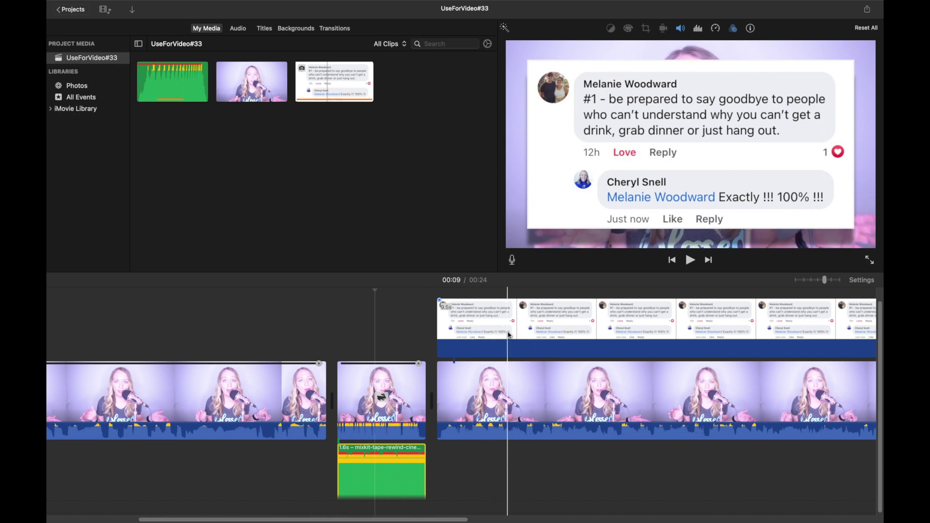
scroll(509, 334, up, 2)
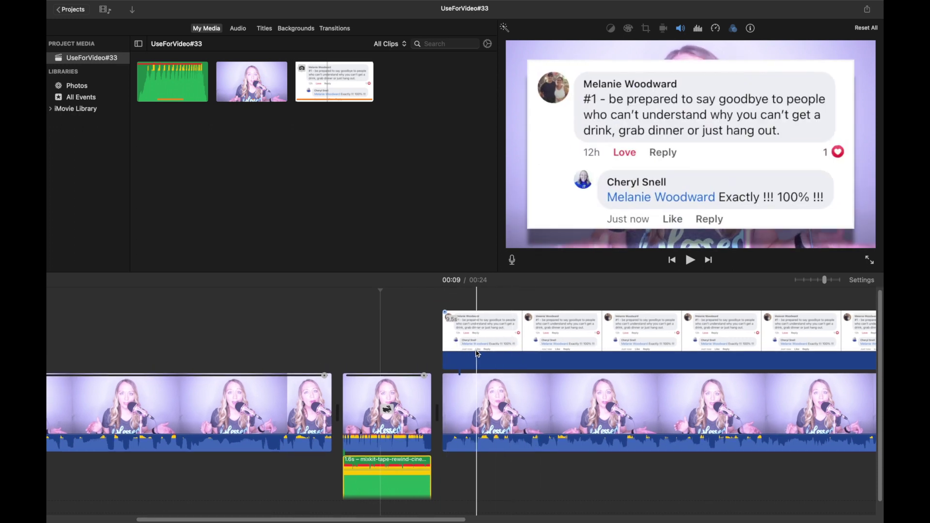
click(342, 355)
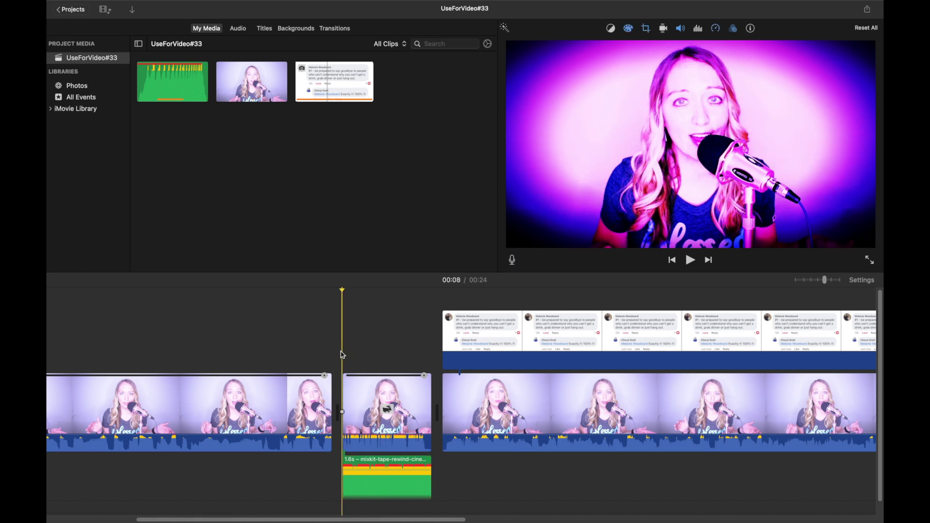